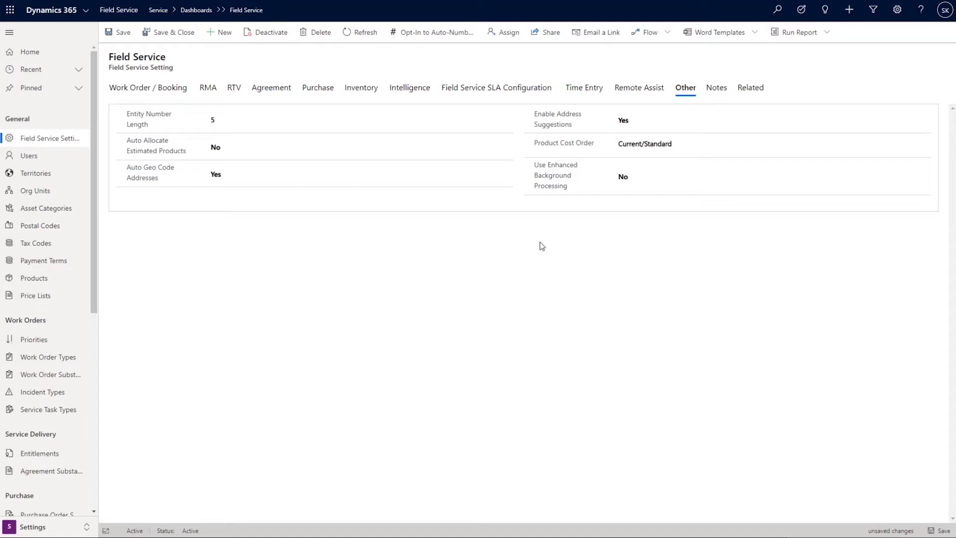
{"action": "key", "text": "ctrl+s"}
Switch Use Enhanced Background Processing to Yes on the Other tab of Field Service settings.
{"action": "mouse_move", "coordinate": [558, 191]}
{"action": "left_click", "coordinate": [625, 177]}
Save the Enhanced Background Processing change with Ctrl+S and open the Geofencing for Field Service solution.
{"action": "key", "text": "ctrl+s"}
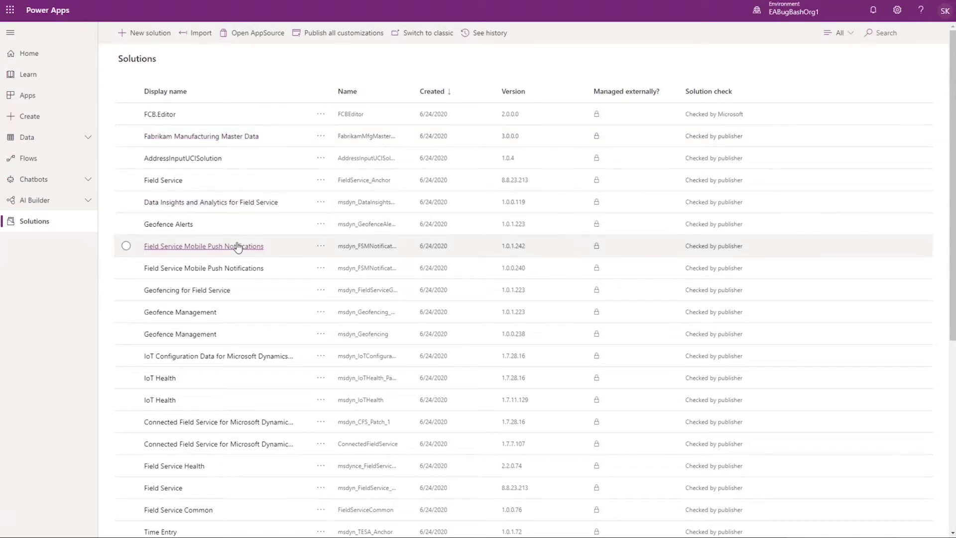
{"action": "left_click", "coordinate": [178, 292]}
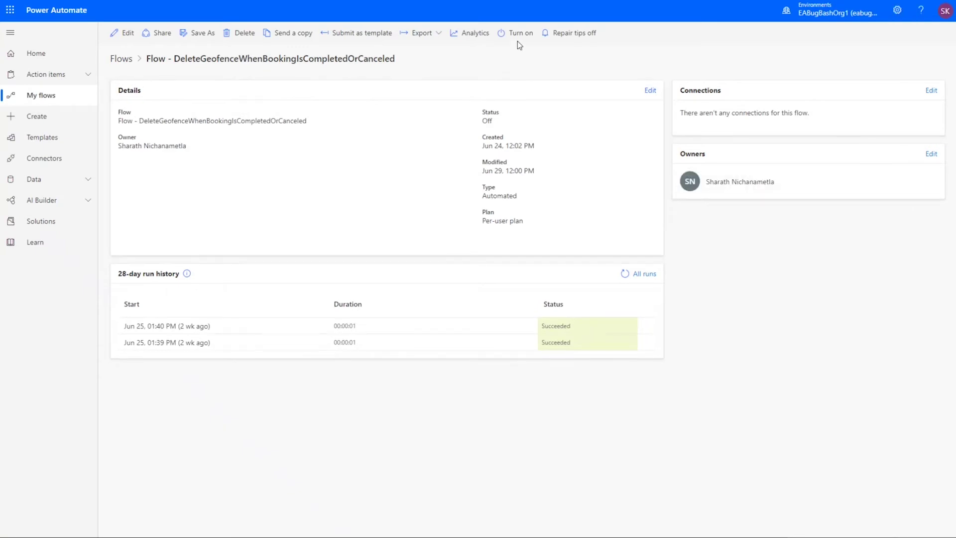
Turn on the DeleteGeofenceWhenBookingIsCompletedOrCanceled flow and return to the full Solutions list.
{"action": "left_click", "coordinate": [518, 36]}
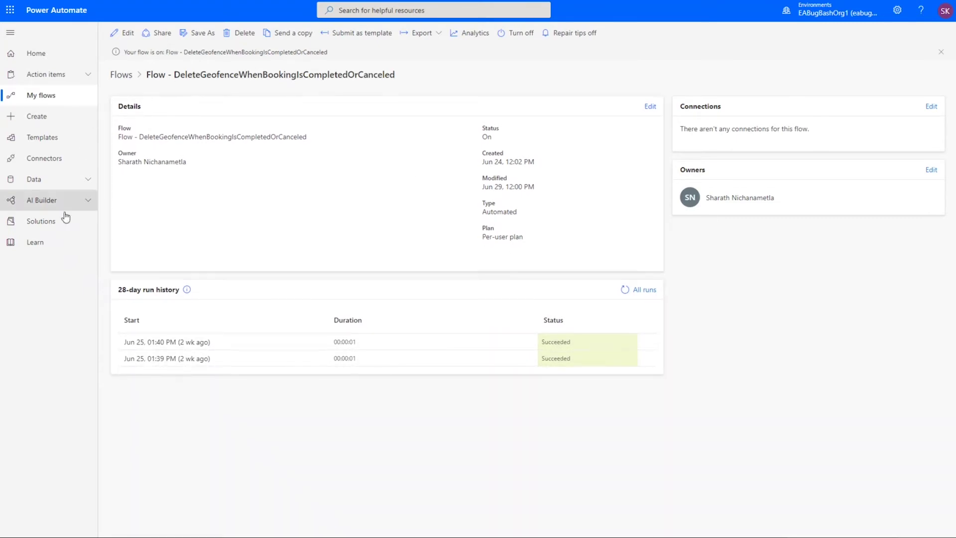
{"action": "left_click", "coordinate": [37, 226]}
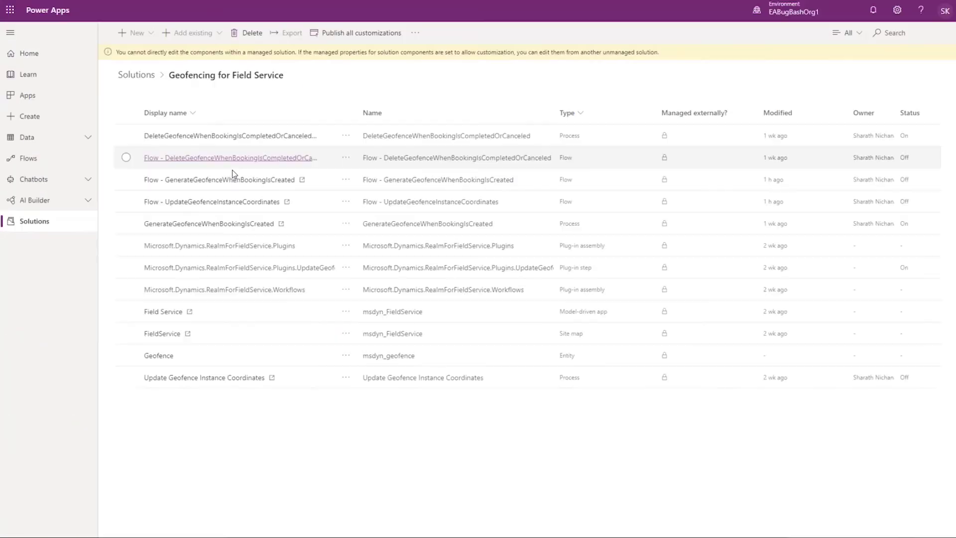
{"action": "left_click", "coordinate": [232, 168]}
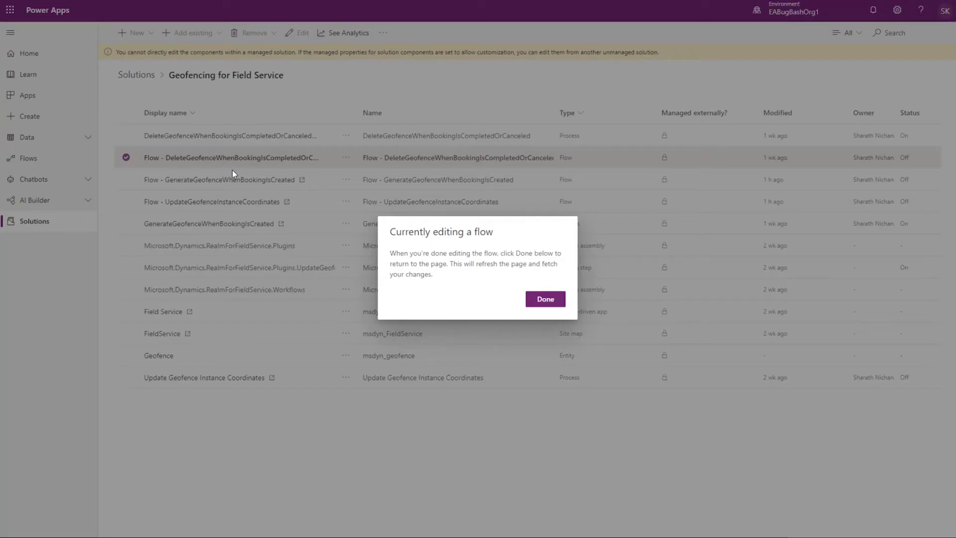
{"action": "left_click", "coordinate": [547, 300]}
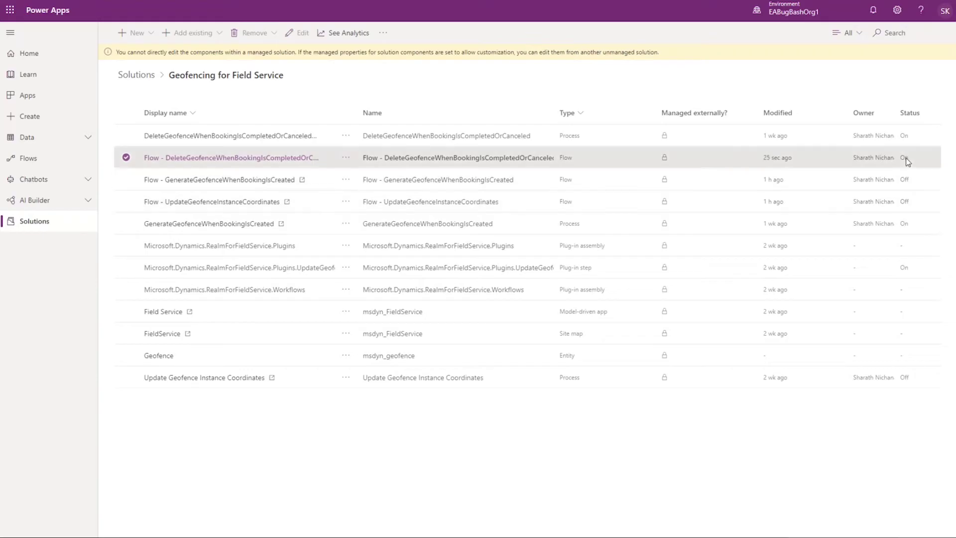
{"action": "left_click", "coordinate": [31, 228]}
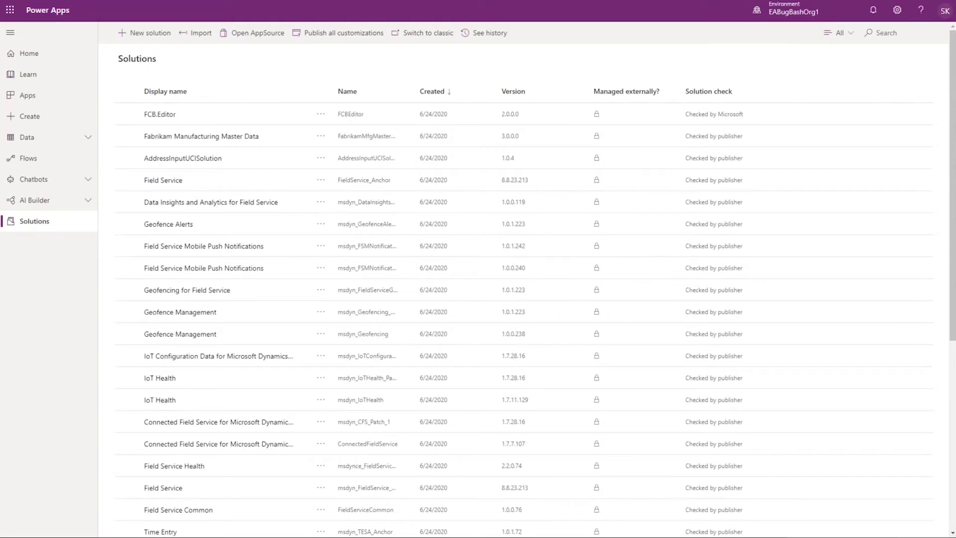
Open the Geofence Alerts solution to check that its four flows are On.
{"action": "left_click", "coordinate": [174, 225]}
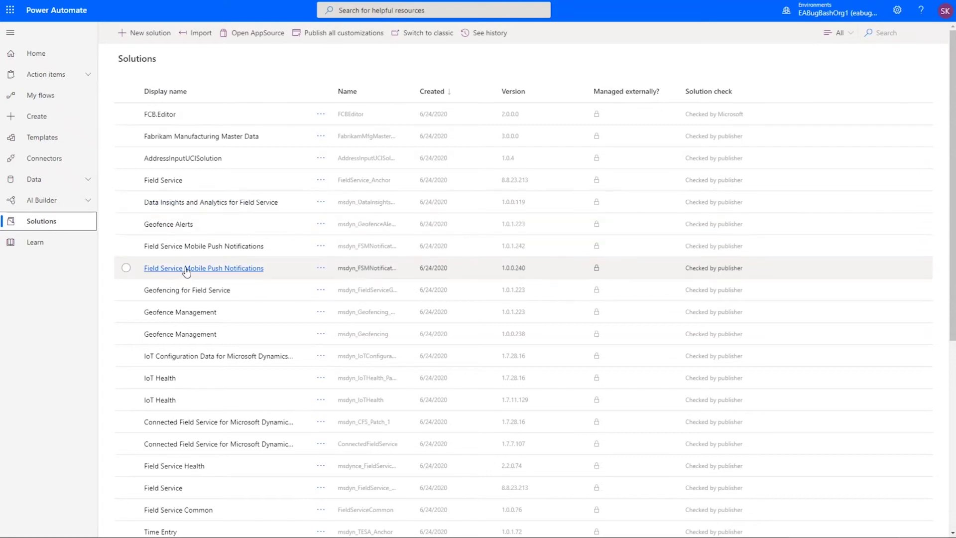
Open the Field Service Mobile Push Notifications solution from the Solutions list.
{"action": "left_click", "coordinate": [187, 247]}
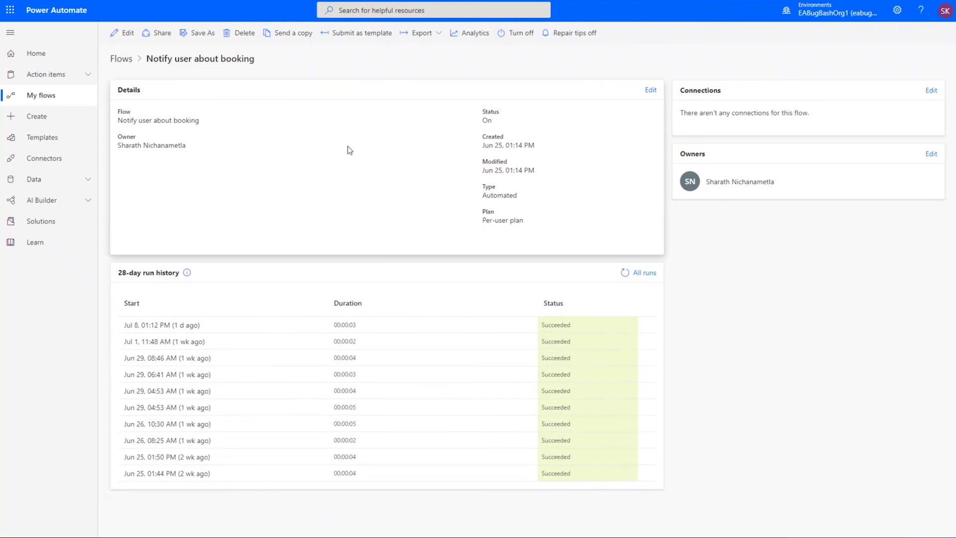
Load the Notify user about booking flow in the designer, expanding Apply to each and its Condition.
{"action": "left_click", "coordinate": [127, 34]}
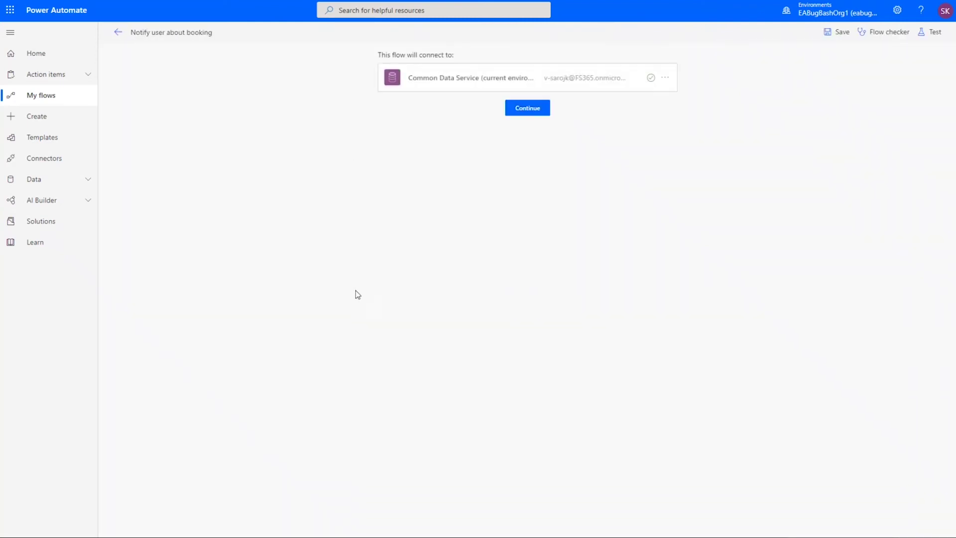
{"action": "left_click", "coordinate": [522, 108]}
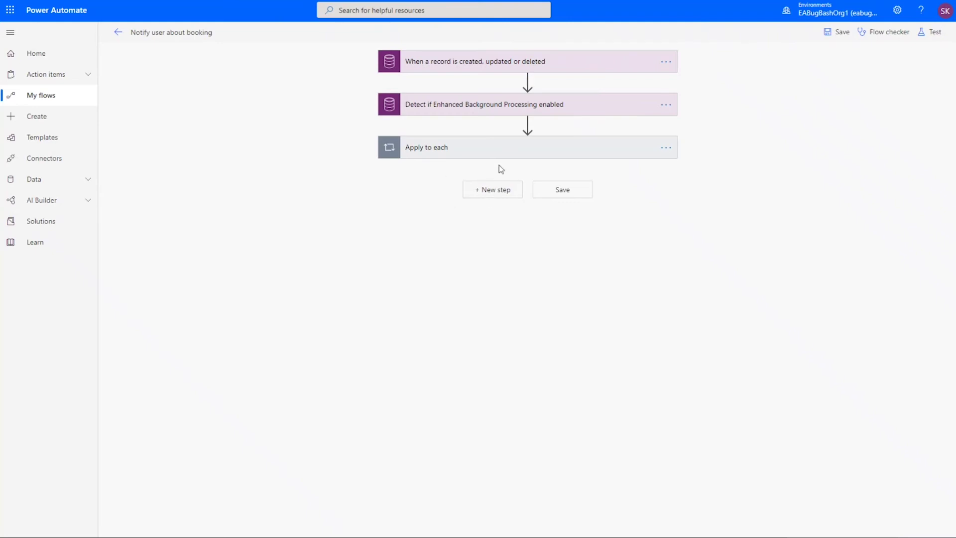
{"action": "left_click", "coordinate": [468, 149]}
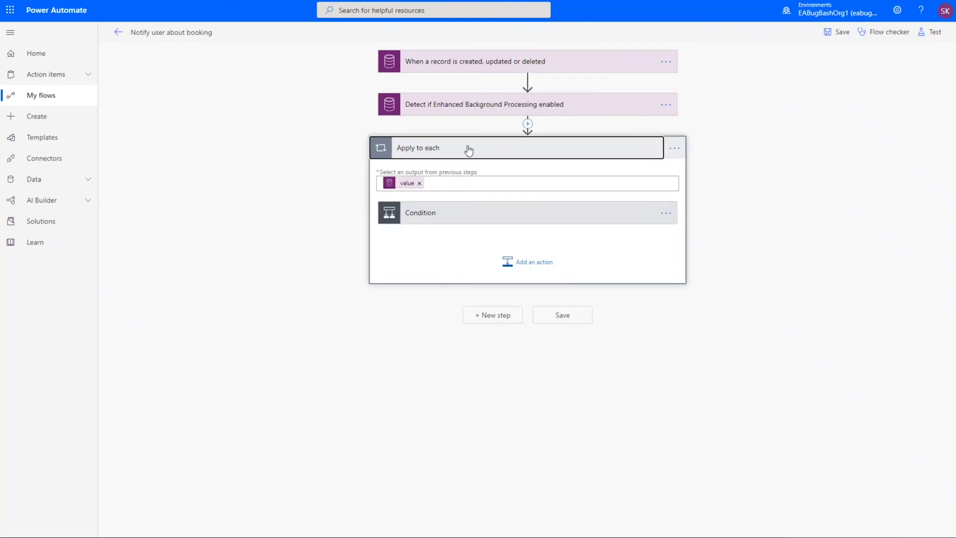
{"action": "left_click", "coordinate": [453, 213]}
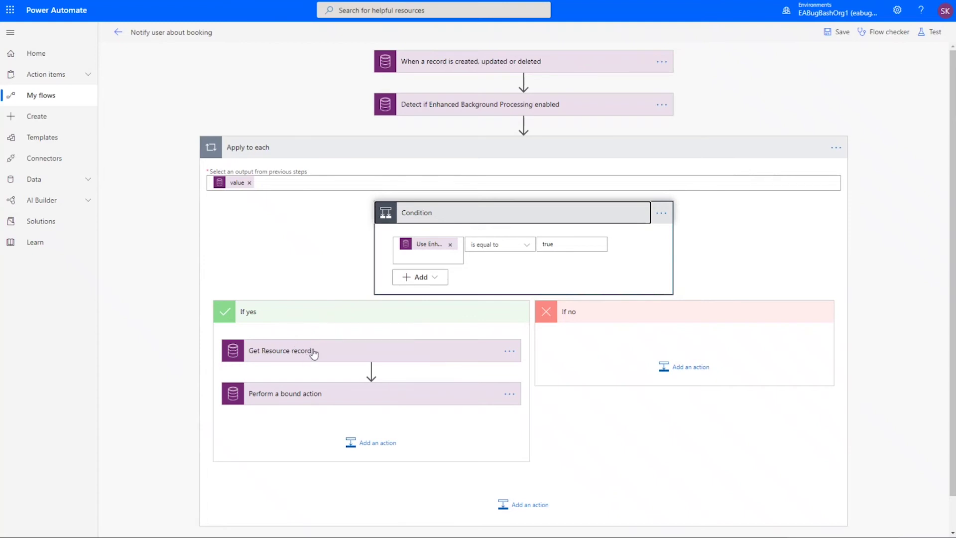
Review the message 'You've been booked on a work order.' and exit the original flow's editor.
{"action": "scroll", "coordinate": [191, 298], "scroll_direction": "down", "scroll_amount": 1}
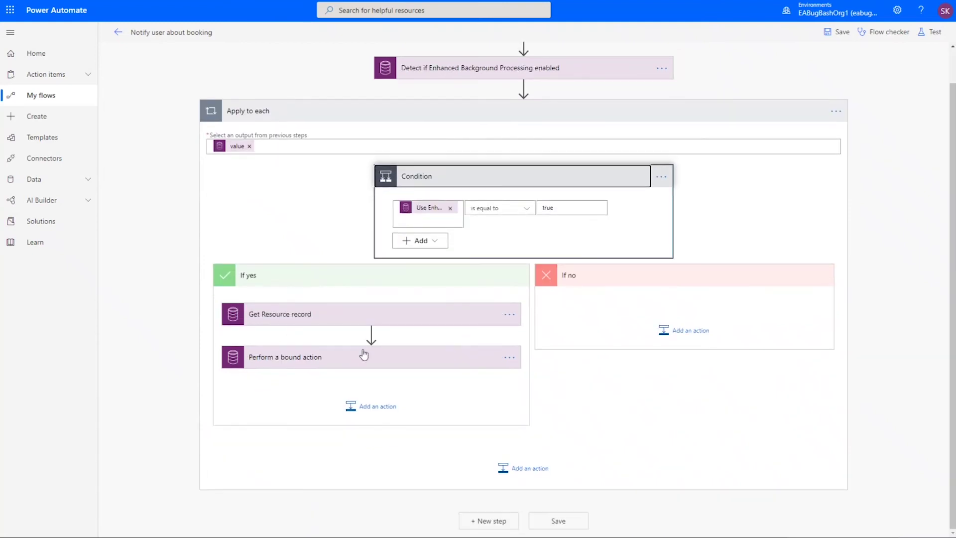
{"action": "scroll", "coordinate": [190, 249], "scroll_direction": "down", "scroll_amount": 4}
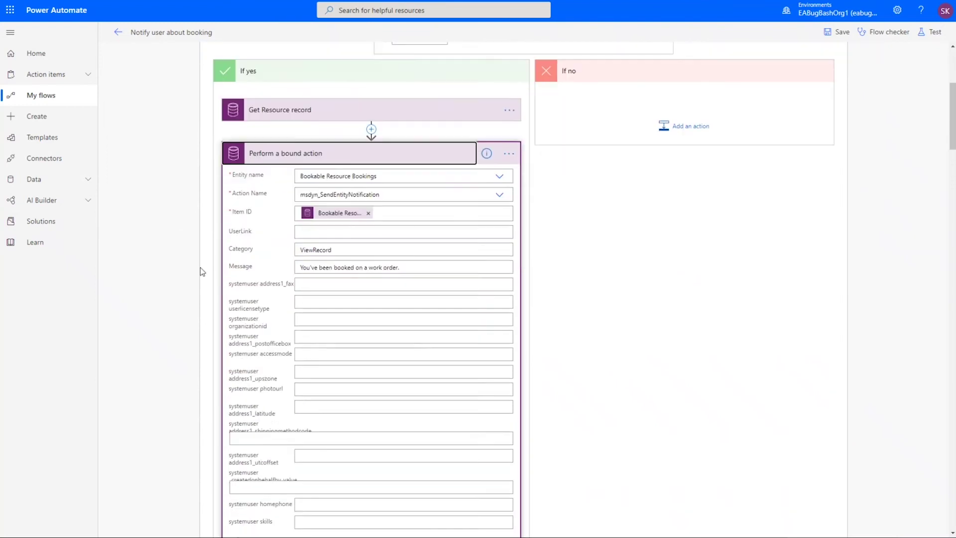
{"action": "left_click_drag", "start_coordinate": [412, 266], "coordinate": [277, 271]}
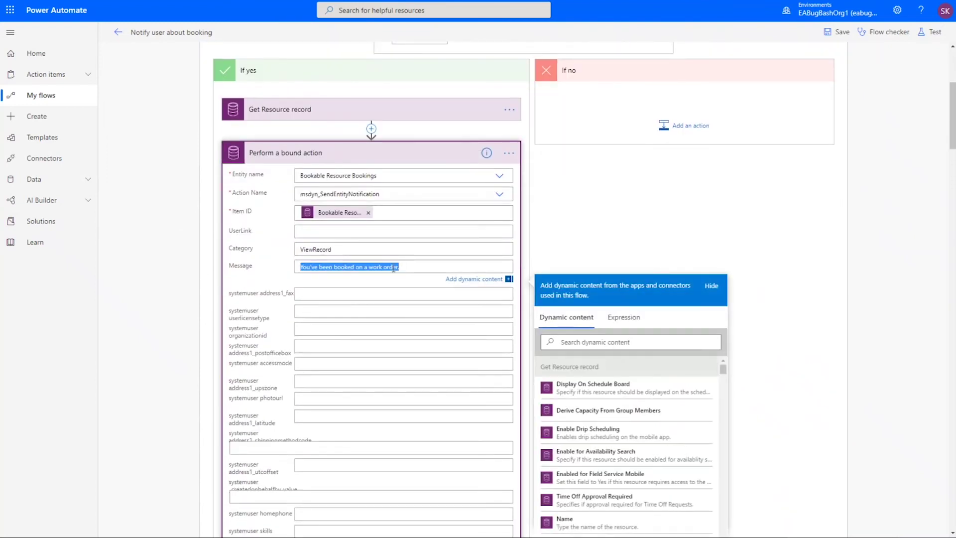
{"action": "left_click", "coordinate": [383, 268]}
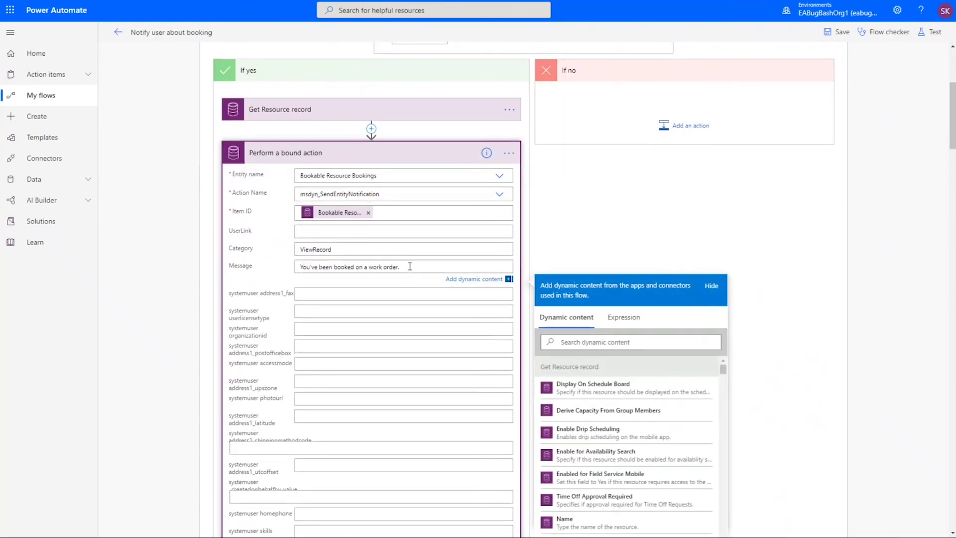
{"action": "left_click_drag", "start_coordinate": [409, 266], "coordinate": [286, 272]}
{"action": "left_click", "coordinate": [169, 272]}
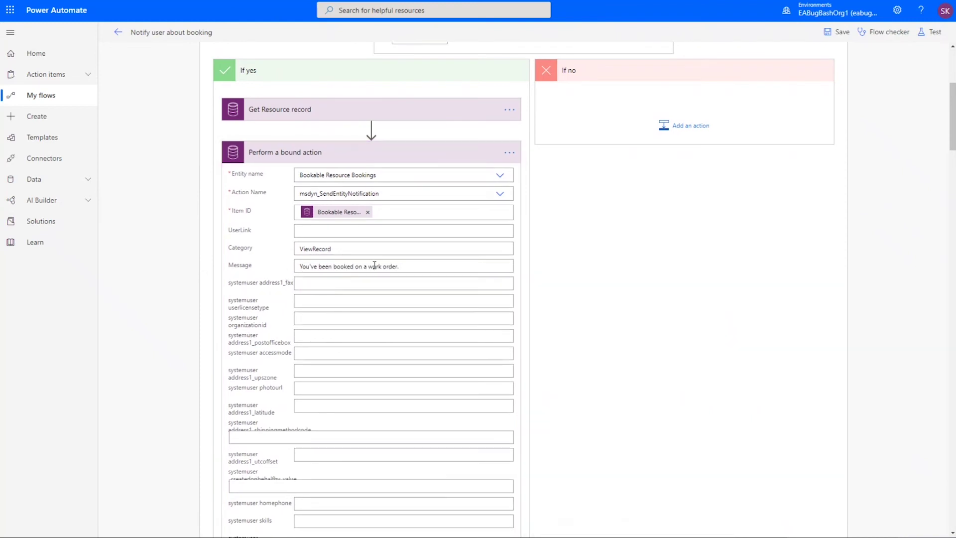
{"action": "left_click_drag", "start_coordinate": [409, 266], "coordinate": [285, 271]}
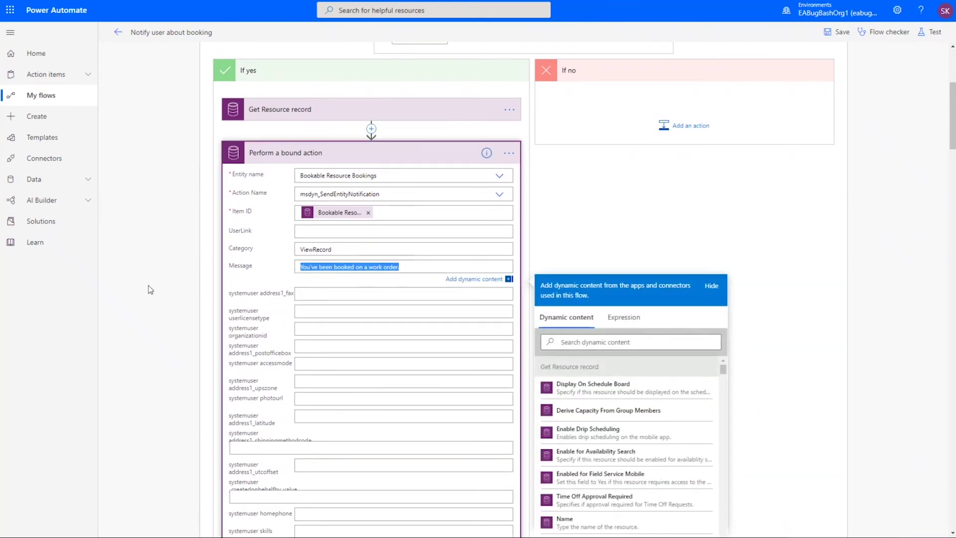
{"action": "left_click", "coordinate": [169, 286]}
{"action": "scroll", "coordinate": [169, 287], "scroll_direction": "up", "scroll_amount": 5}
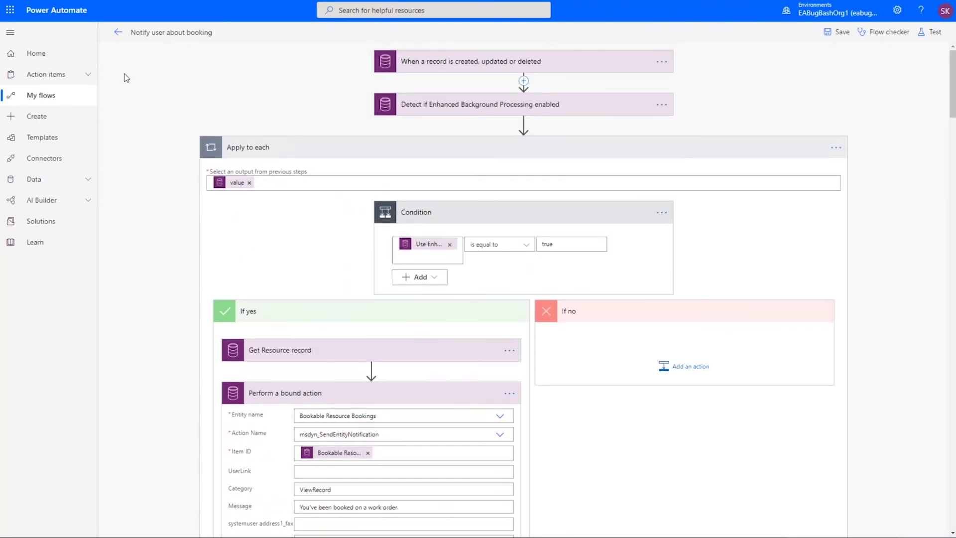
{"action": "left_click", "coordinate": [118, 32]}
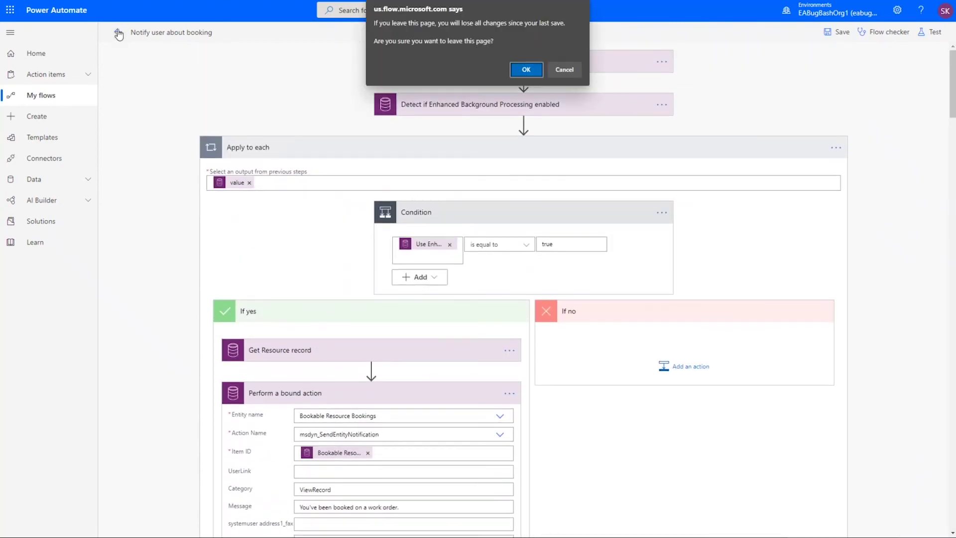
Leave without saving, save a copy named 'My New Flow - Notify user about booking', and view My flows.
{"action": "left_click", "coordinate": [523, 70]}
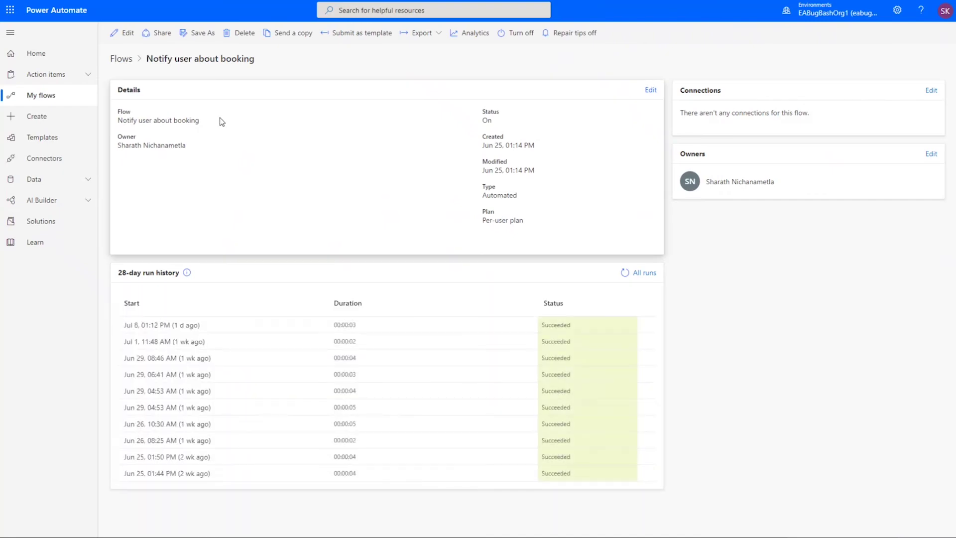
{"action": "left_click", "coordinate": [196, 33]}
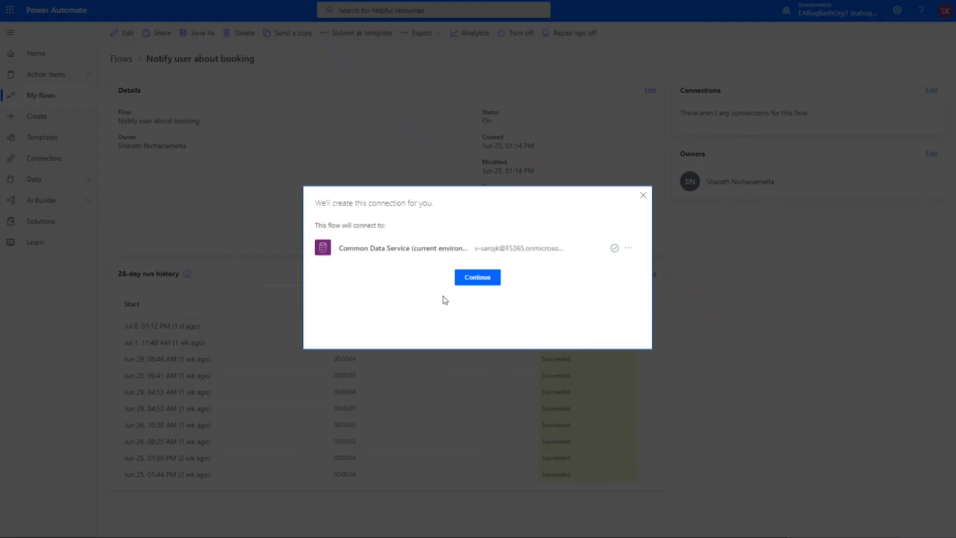
{"action": "left_click", "coordinate": [483, 277]}
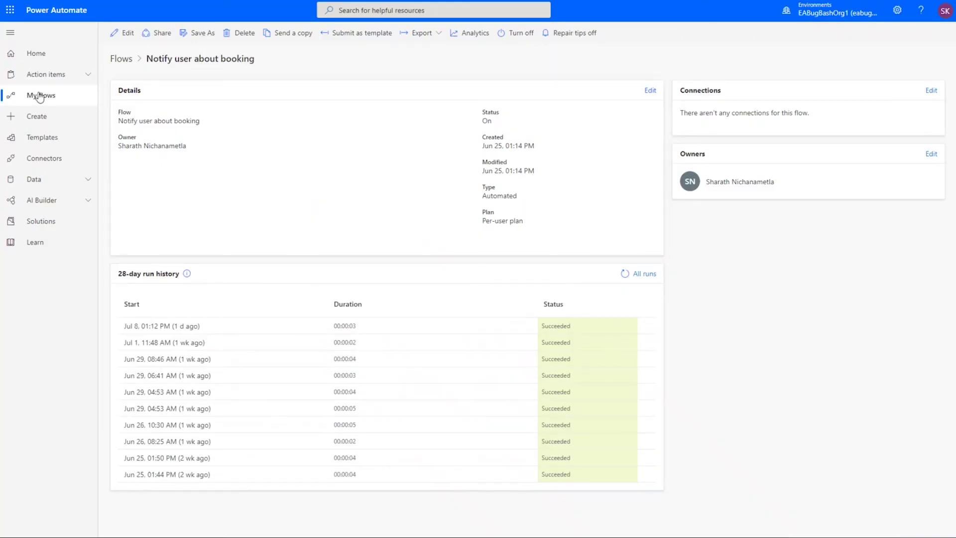
{"action": "left_click", "coordinate": [40, 96]}
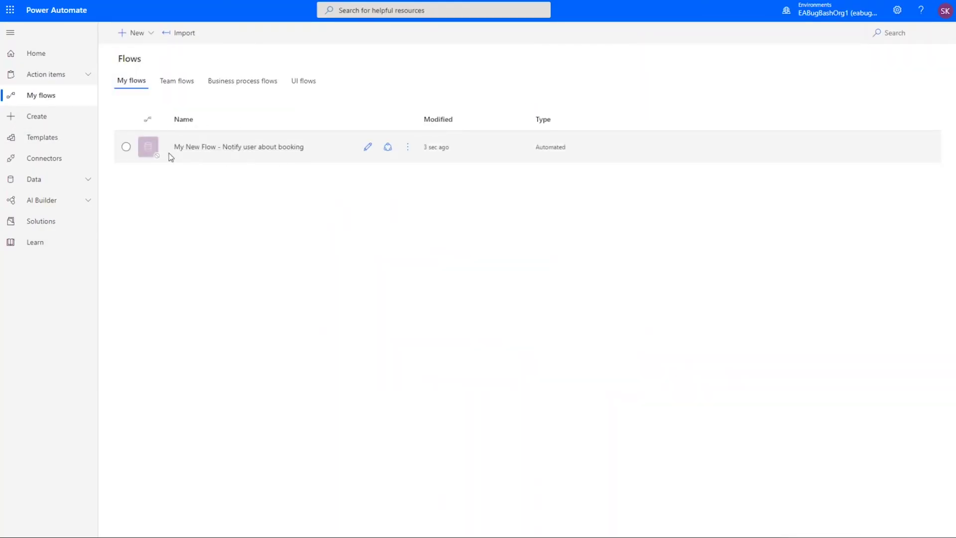
In the copied flow's Perform a bound action, add 'Lucky you!' to the notification message.
{"action": "left_click", "coordinate": [229, 147]}
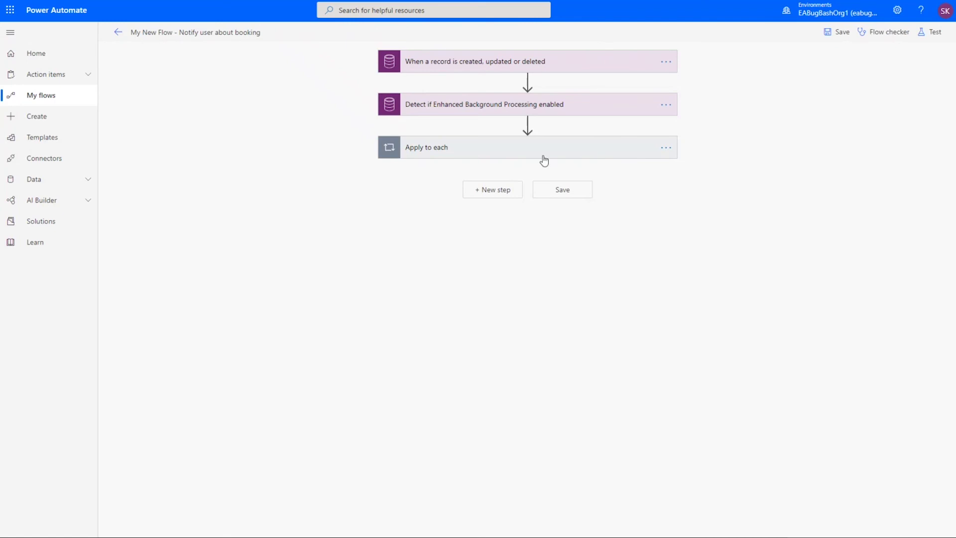
{"action": "left_click", "coordinate": [506, 150]}
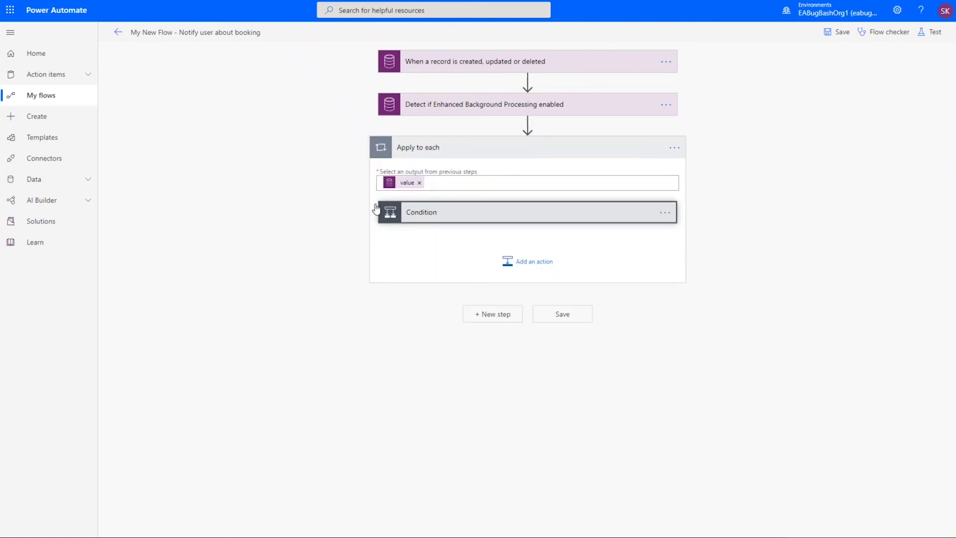
{"action": "left_click", "coordinate": [413, 209]}
{"action": "left_click", "coordinate": [317, 396]}
{"action": "scroll", "coordinate": [198, 281], "scroll_direction": "down", "scroll_amount": 5}
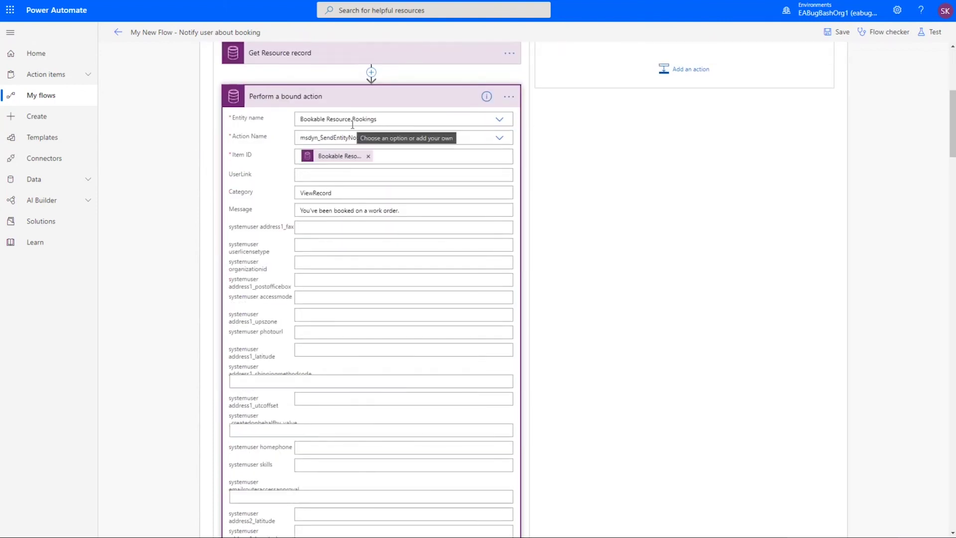
{"action": "left_click", "coordinate": [416, 208]}
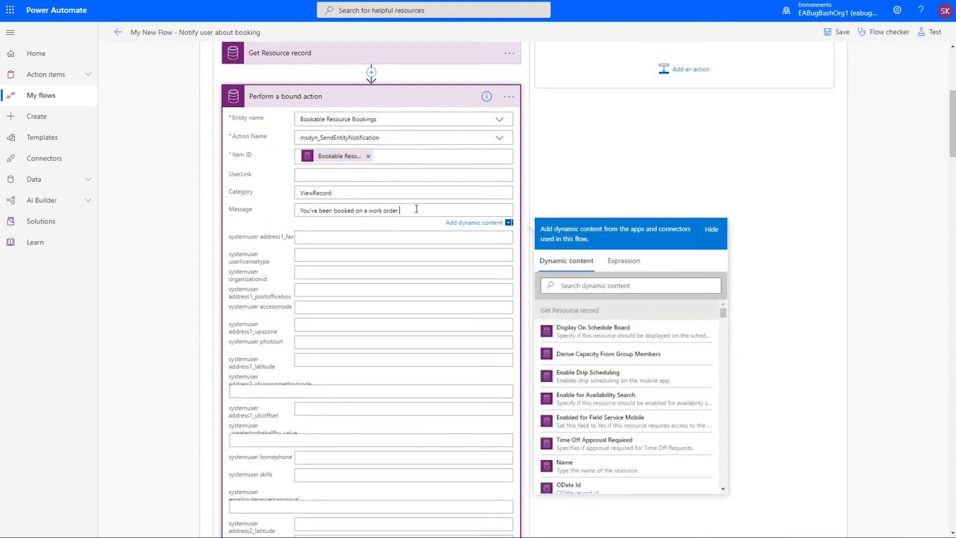
{"action": "key", "text": "BackSpace"}
{"action": "type", "text": "Lucky you!"}
{"action": "key", "text": "BackSpace"}
{"action": "key", "text": "BackSpace"}
{"action": "key", "text": "BackSpace"}
{"action": "key", "text": "BackSpace"}
Finish the message ending with 'you' and save the copied flow.
{"action": "type", "text": "you"}
{"action": "scroll", "coordinate": [201, 249], "scroll_direction": "up", "scroll_amount": 6}
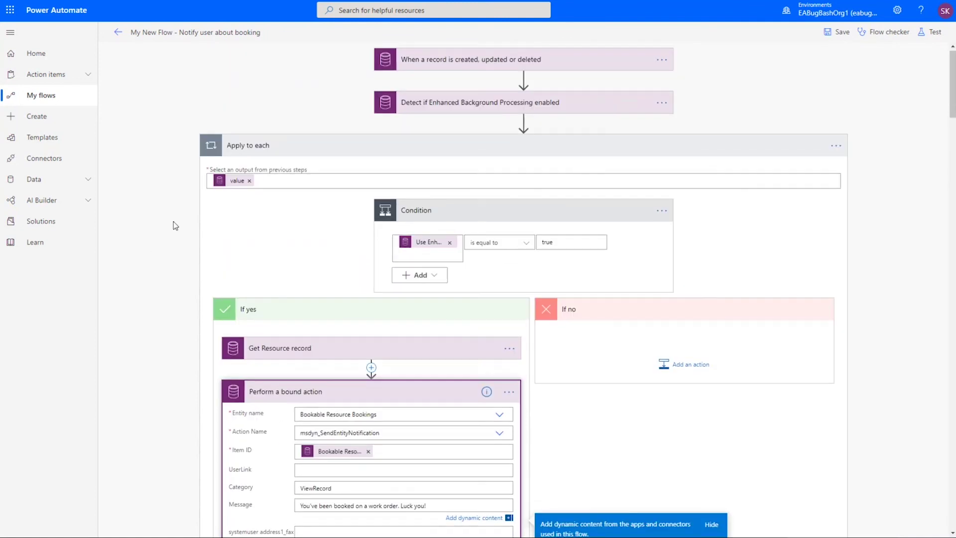
{"action": "left_click", "coordinate": [837, 33]}
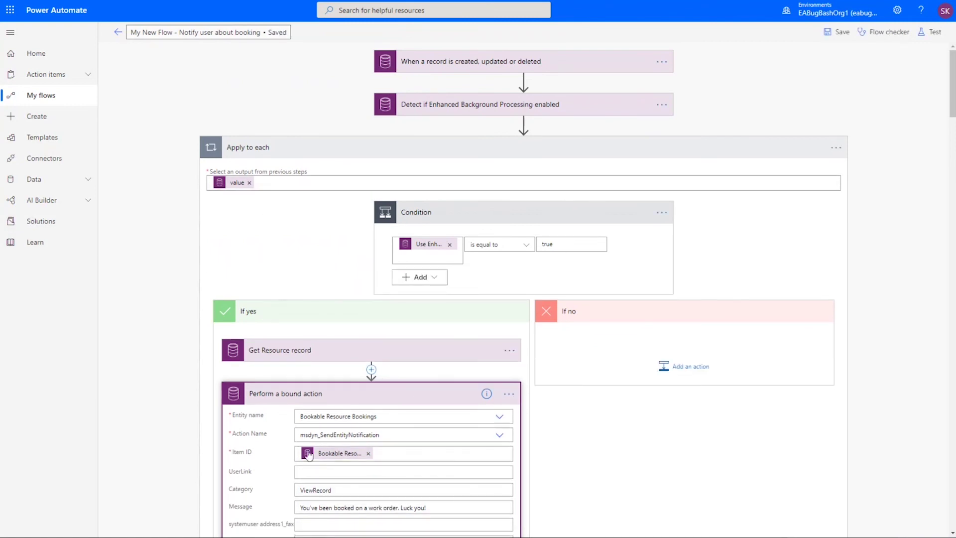
Check the Action Name options in Perform a bound action, leaving msdyn_SendEntityNotification unchanged.
{"action": "scroll", "coordinate": [411, 327], "scroll_direction": "down", "scroll_amount": 5}
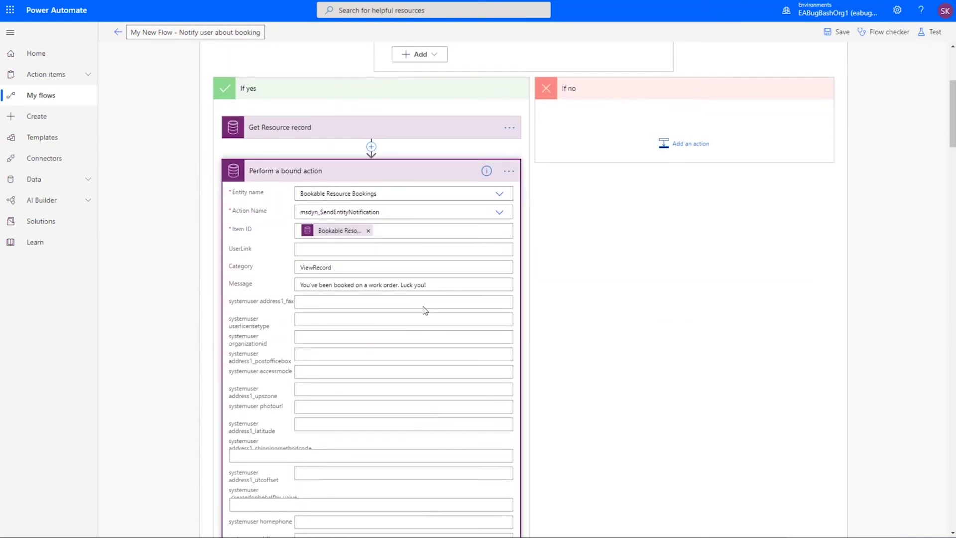
{"action": "scroll", "coordinate": [432, 309], "scroll_direction": "up", "scroll_amount": 2}
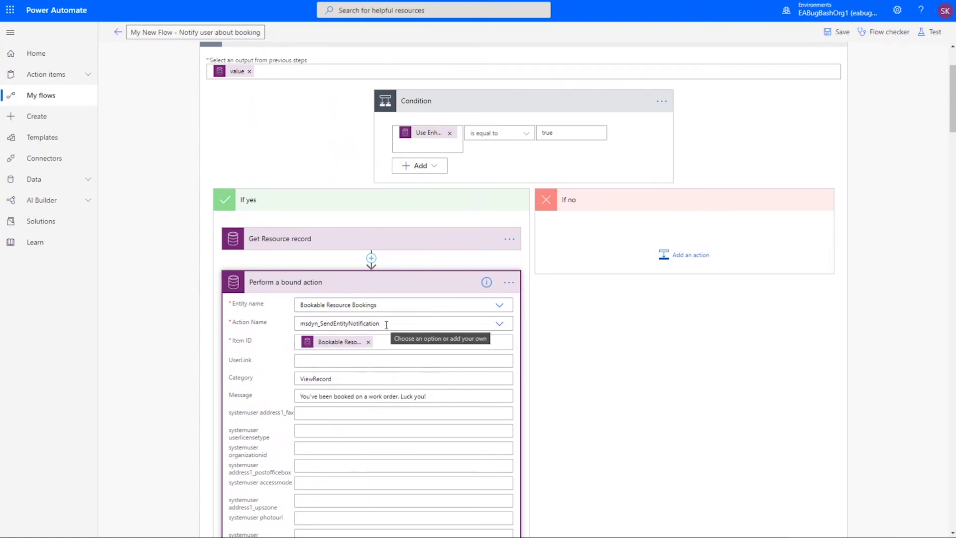
{"action": "left_click_drag", "start_coordinate": [387, 324], "coordinate": [351, 319]}
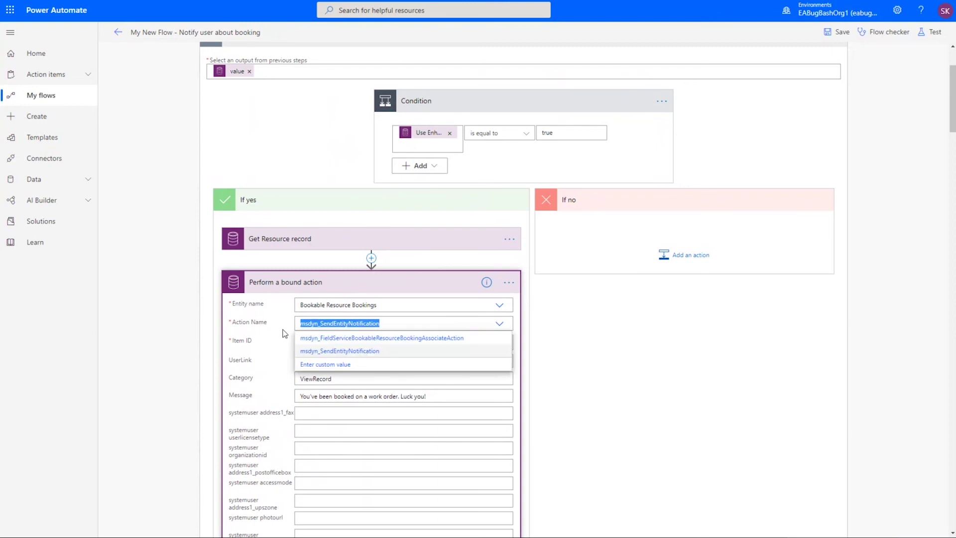
{"action": "left_click", "coordinate": [255, 330]}
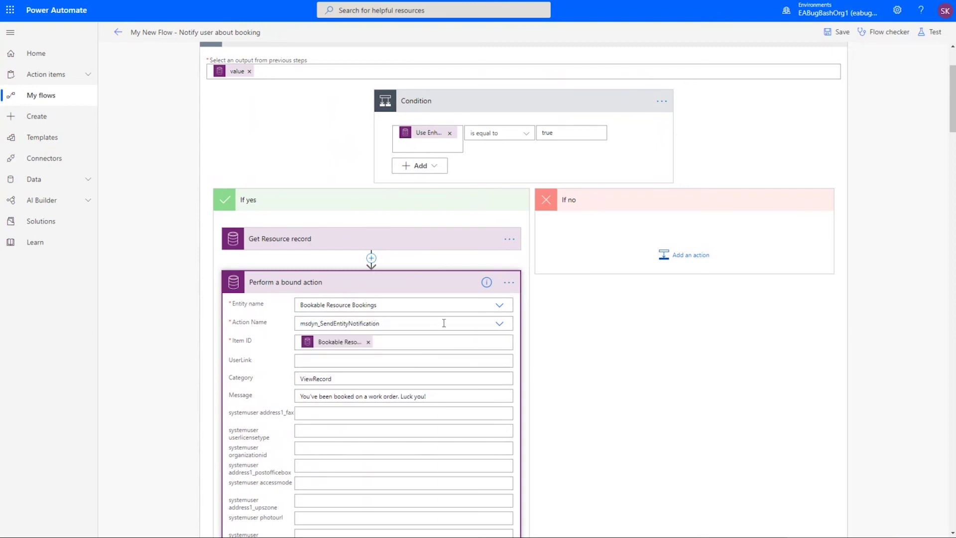